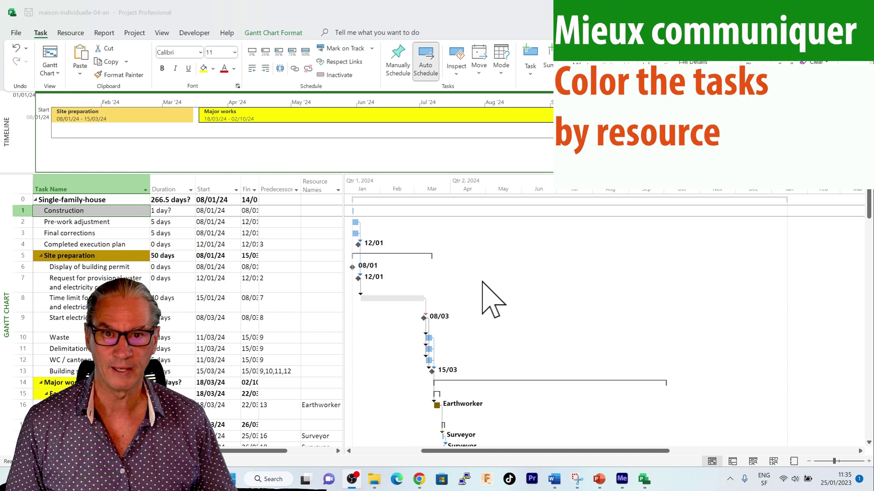
Scroll down to task 11 Delimitation and assign Mason as its resource
scroll(493, 300, down, 2)
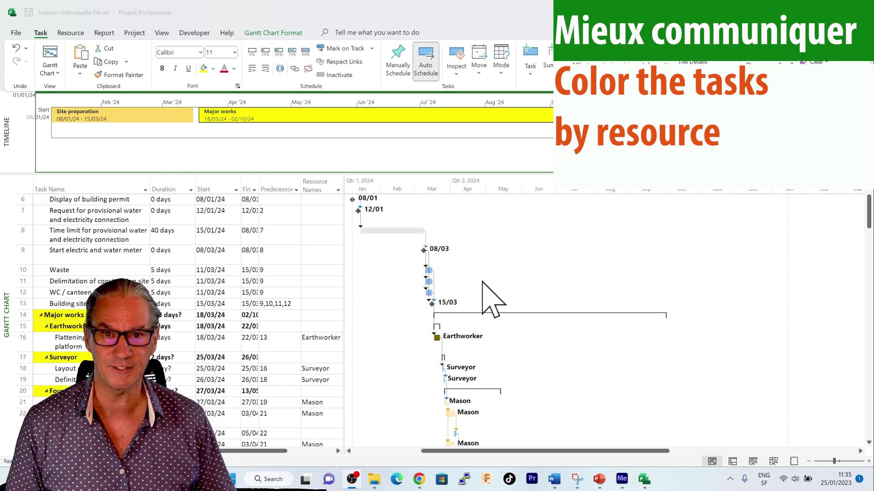
scroll(493, 300, down, 6)
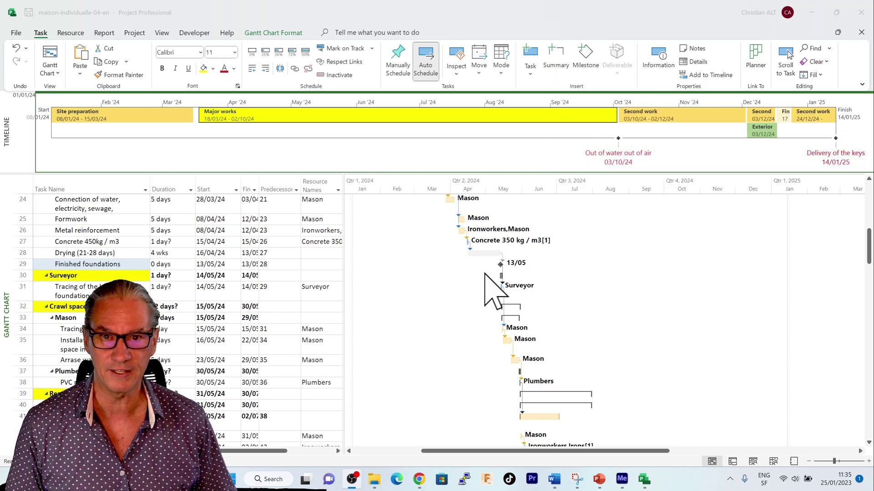
scroll(485, 274, down, 2)
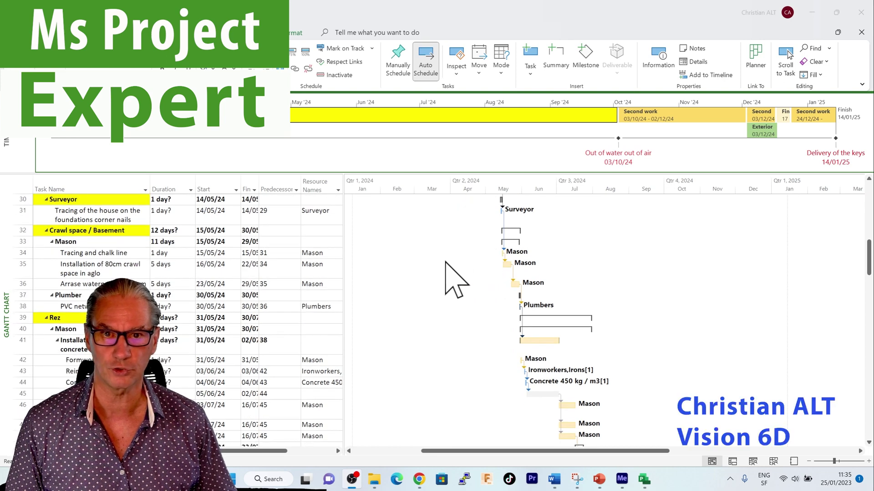
scroll(449, 267, down, 2)
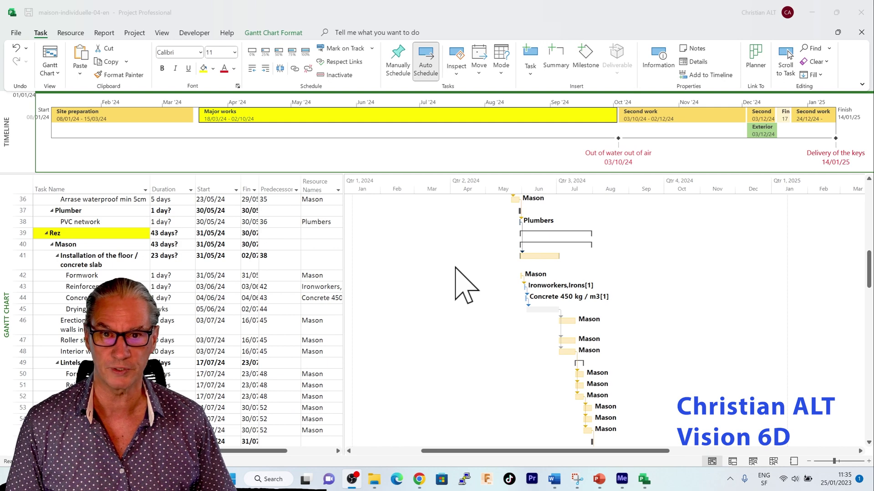
scroll(489, 273, down, 2)
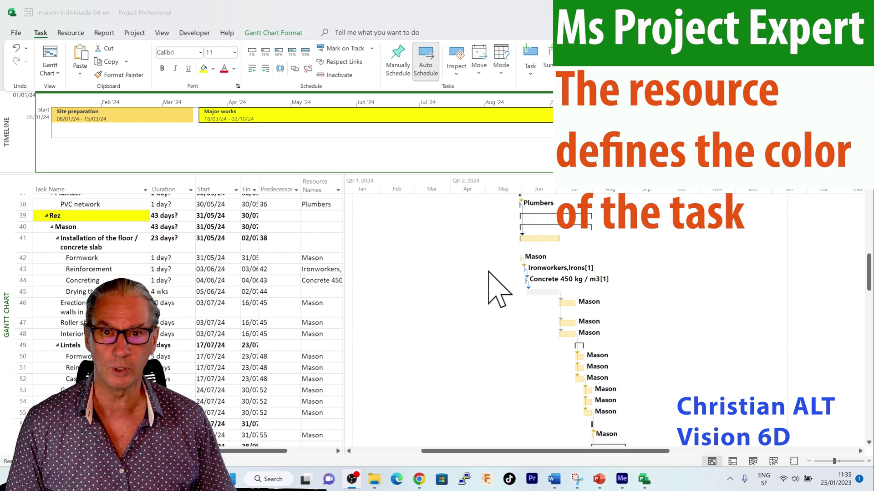
scroll(498, 289, down, 4)
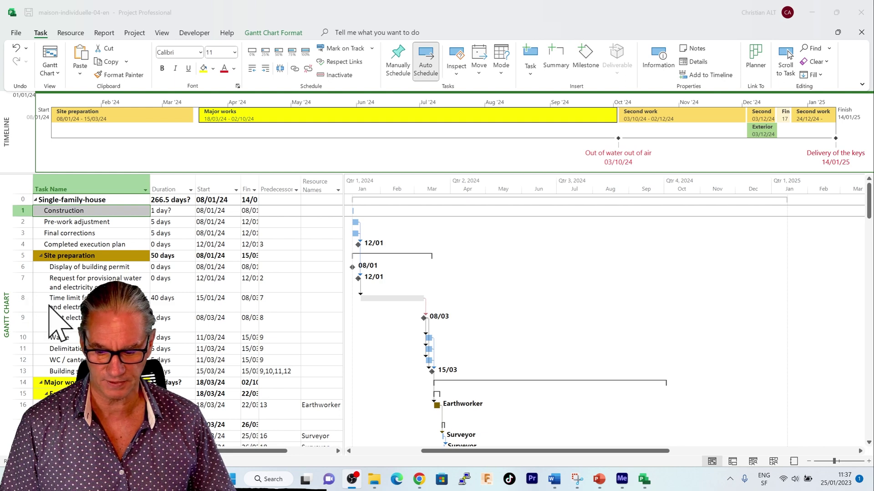
click(21, 352)
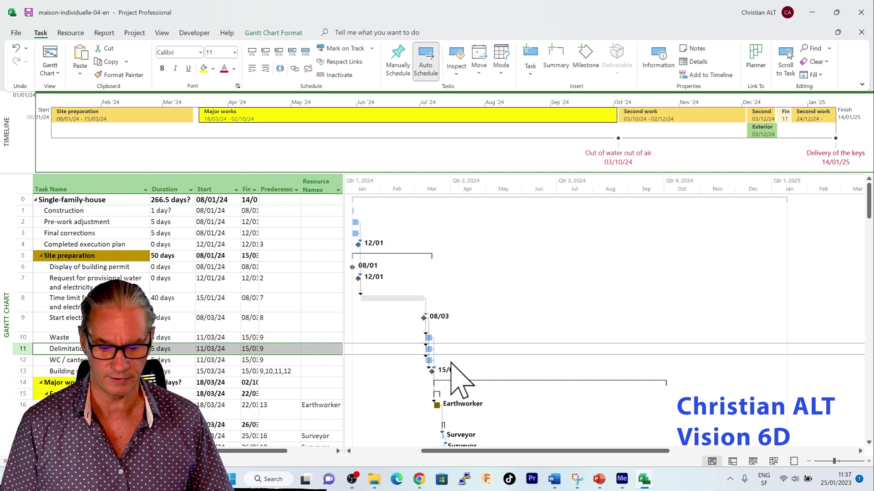
click(321, 350)
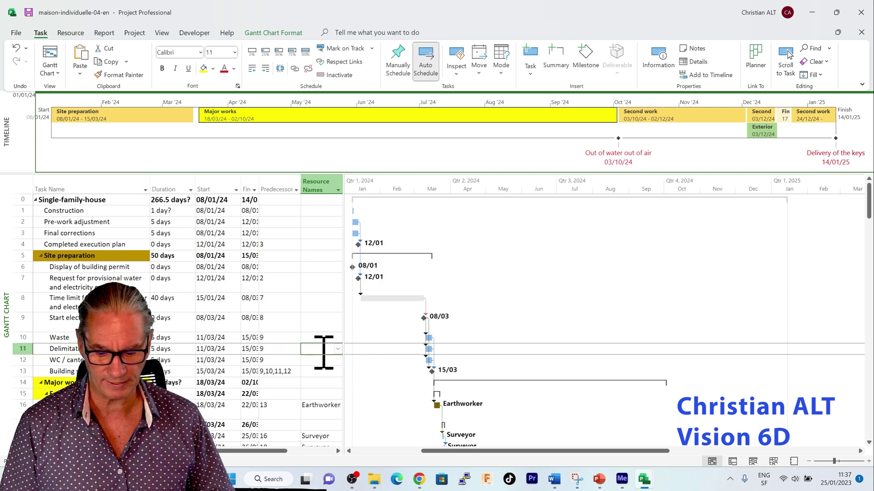
click(339, 349)
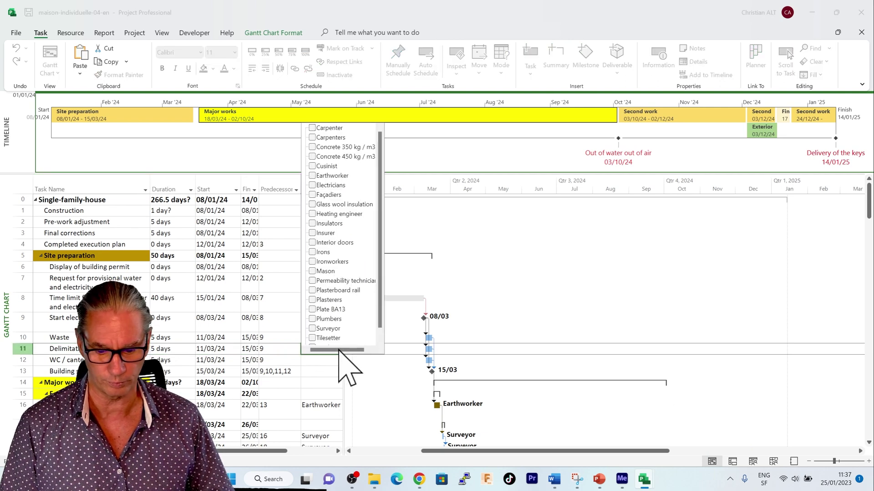
click(318, 272)
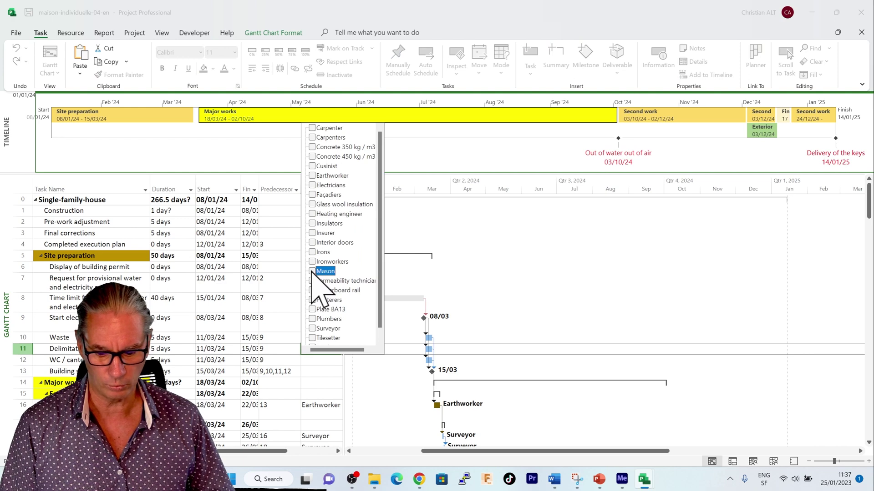
click(591, 310)
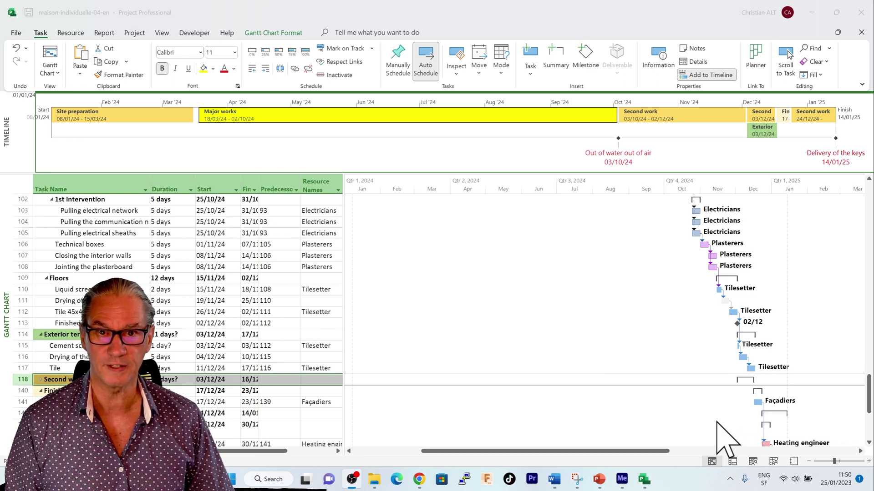
Switch to the Resource Sheet and set the Tilesetter resource's Group to Tilesetter
click(774, 462)
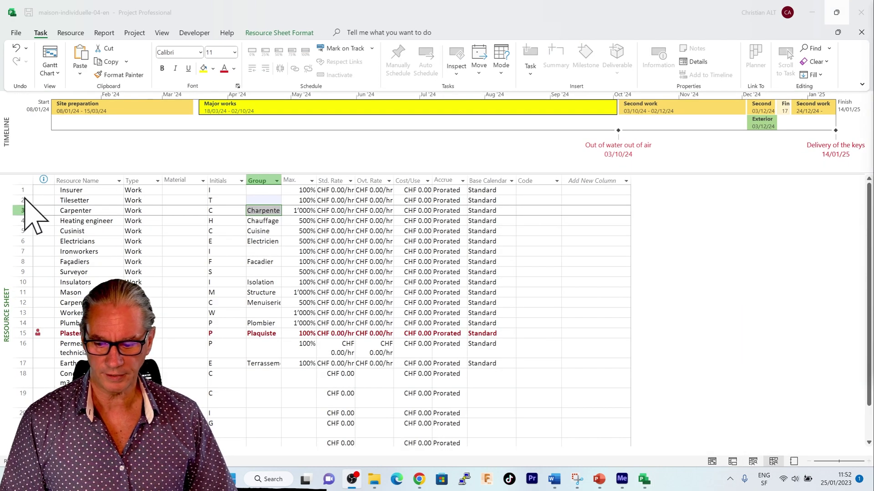
click(22, 201)
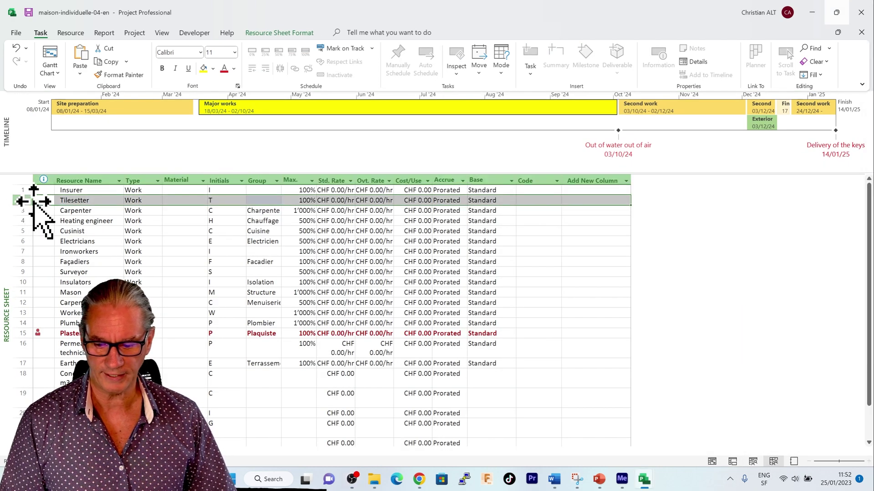
click(266, 200)
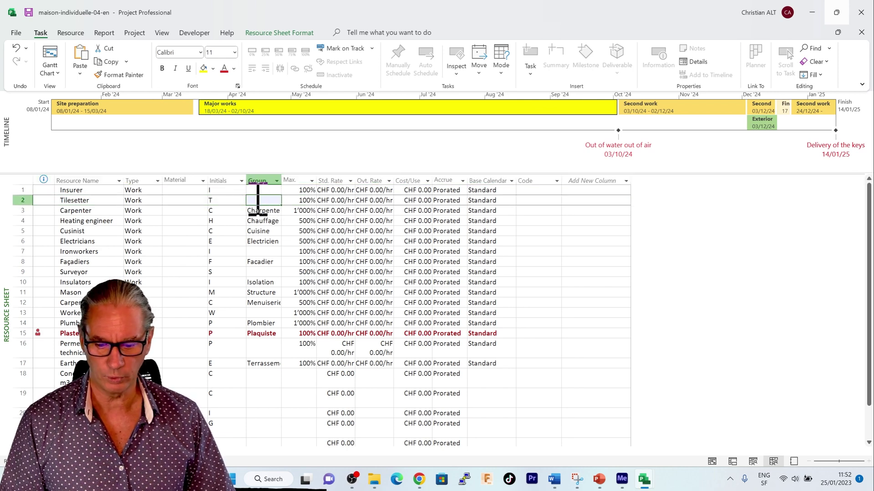
click(258, 200)
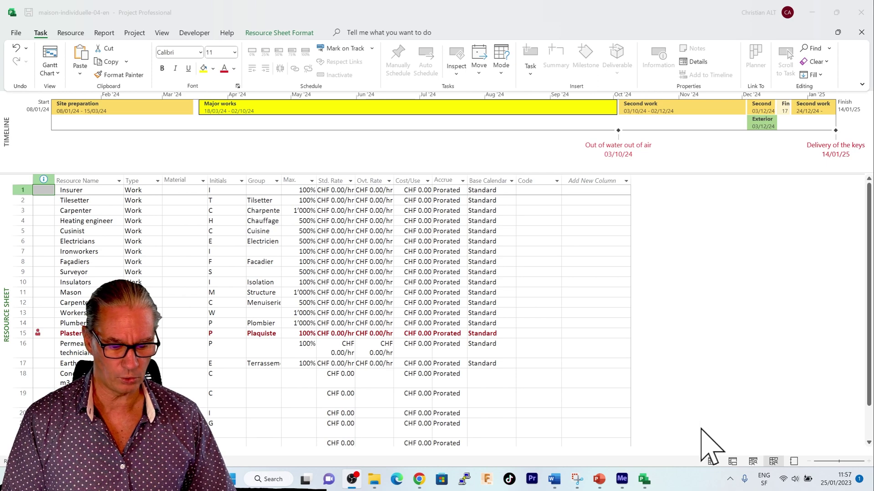
Return to the Gantt Chart and open Custom Fields from the Resource Names column
click(712, 461)
click(325, 180)
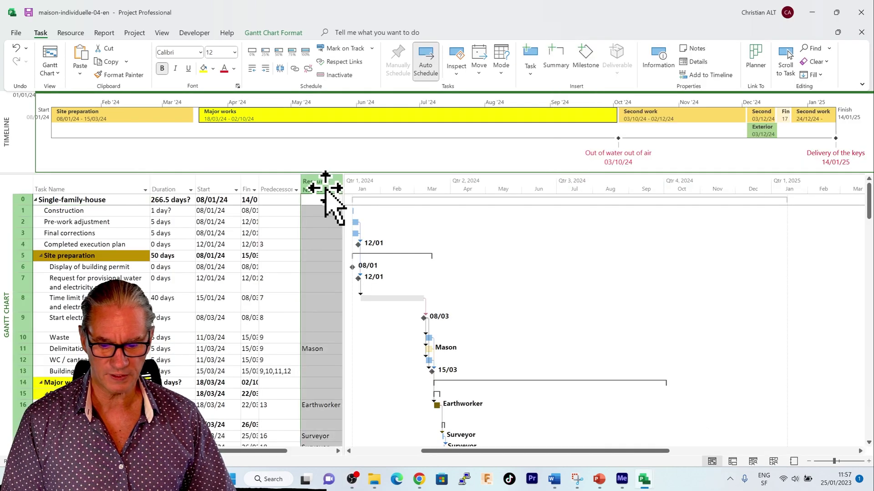
right_click(325, 187)
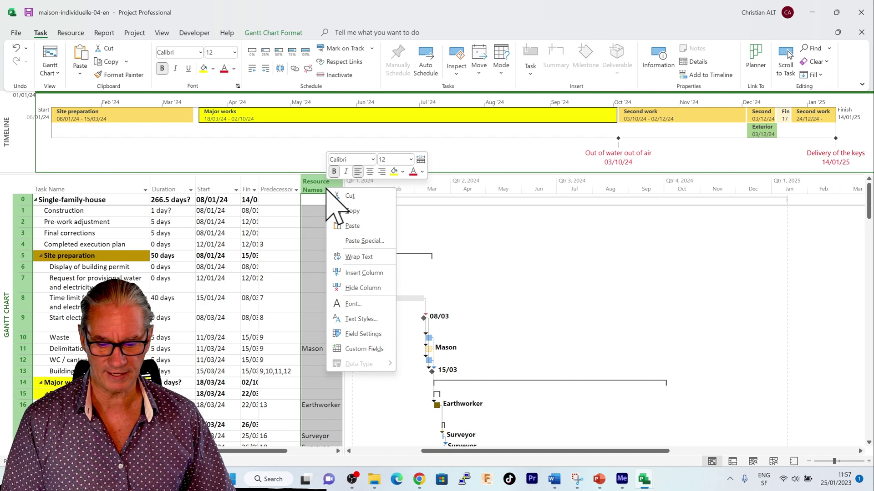
click(368, 352)
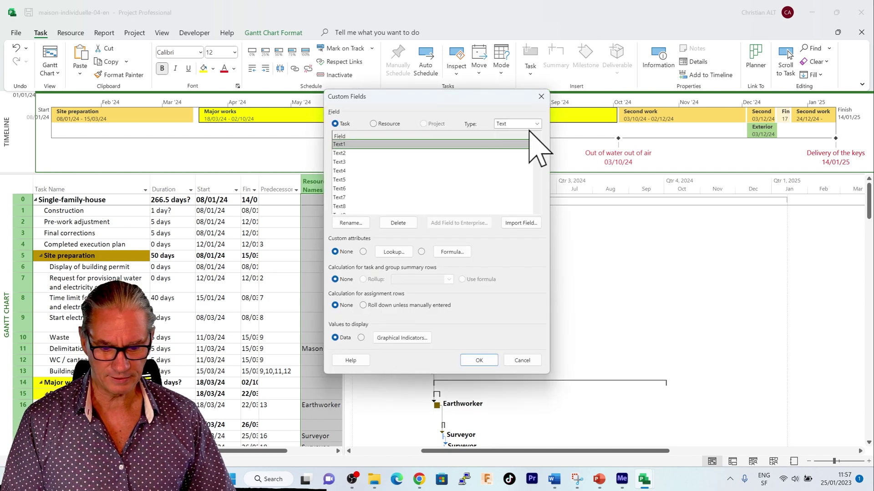
Among the Flag-type custom fields, rename the unused Flag10 to Tilesetter
click(537, 124)
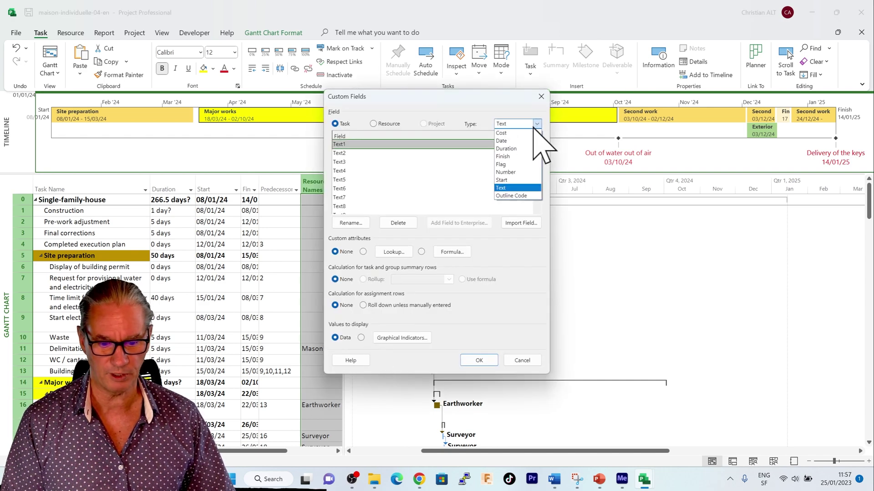
click(510, 165)
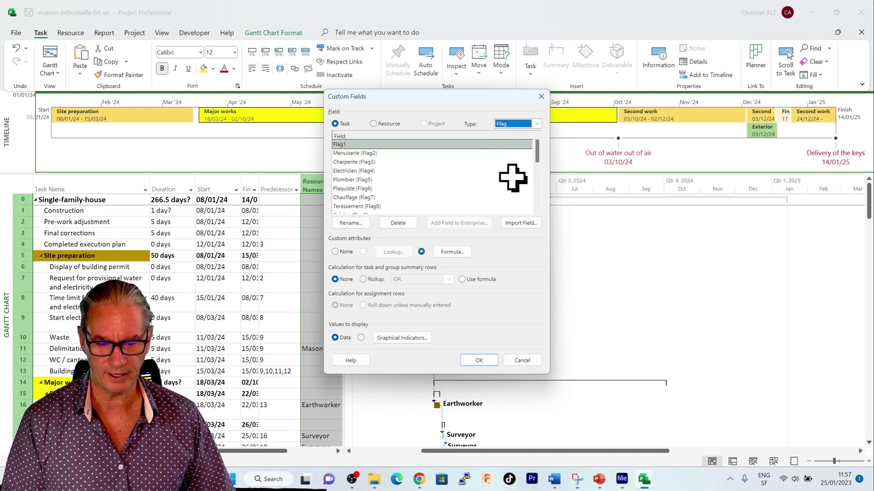
drag(536, 152, 531, 165)
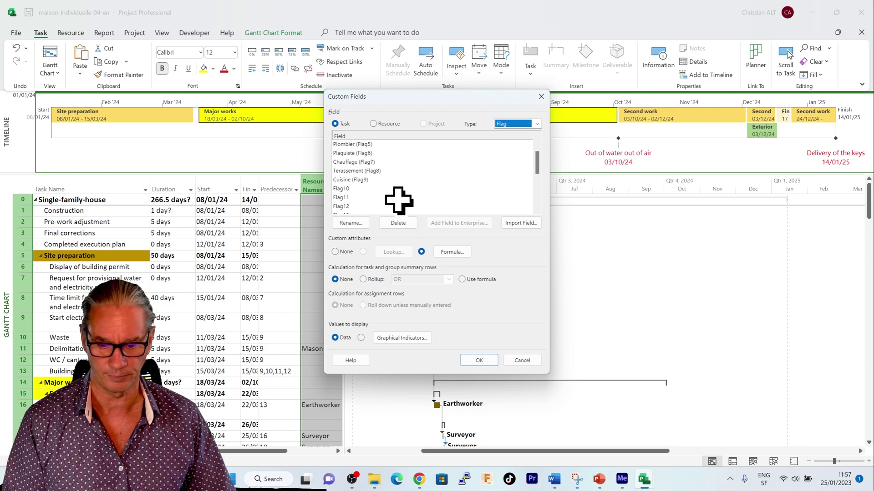
click(351, 188)
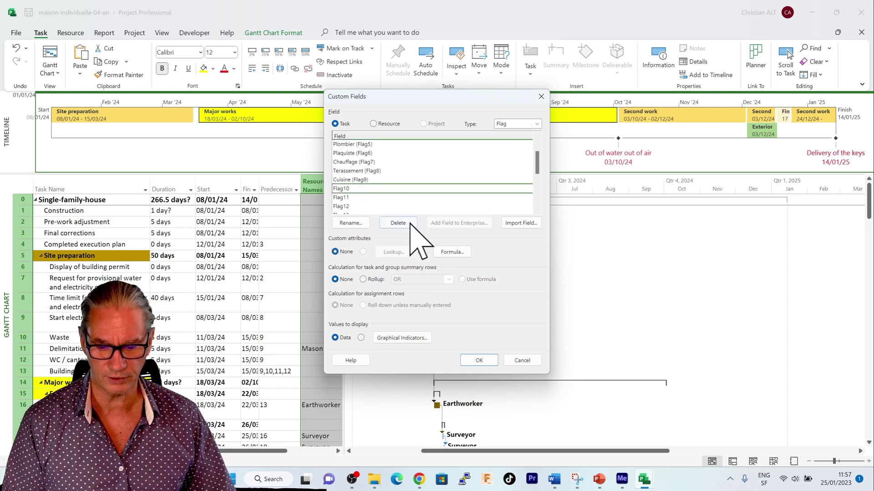
click(357, 223)
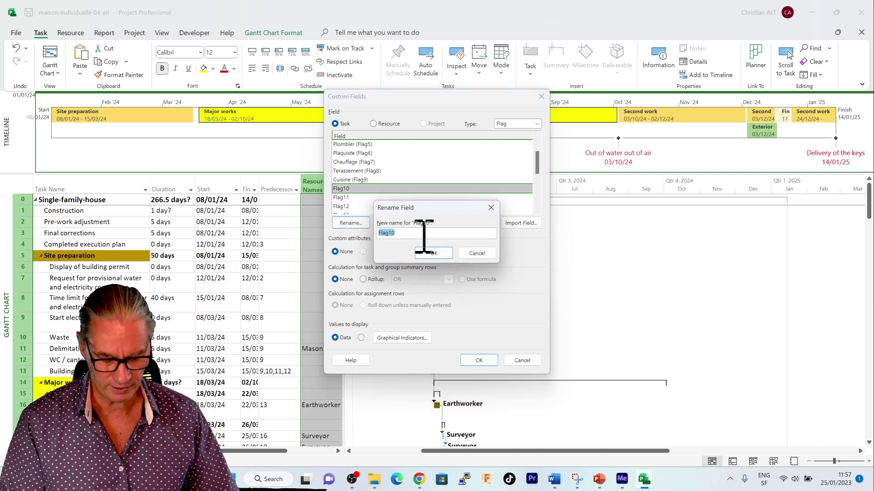
key(BackSpace)
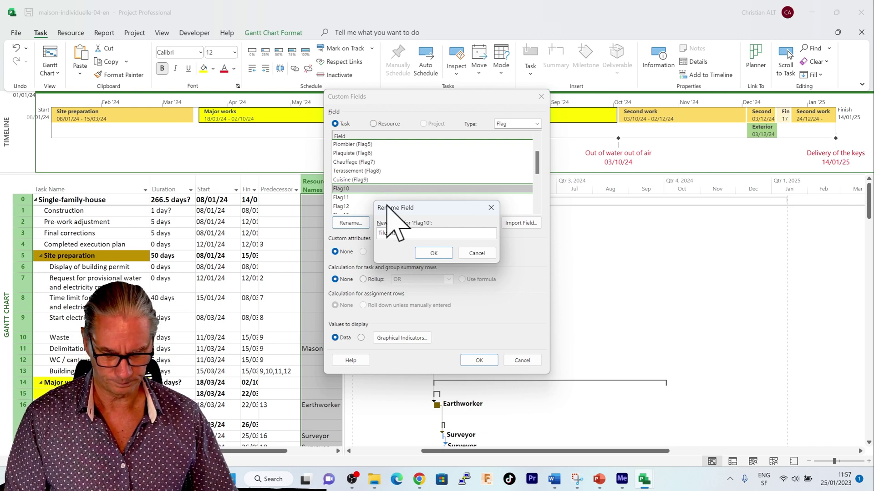
click(434, 254)
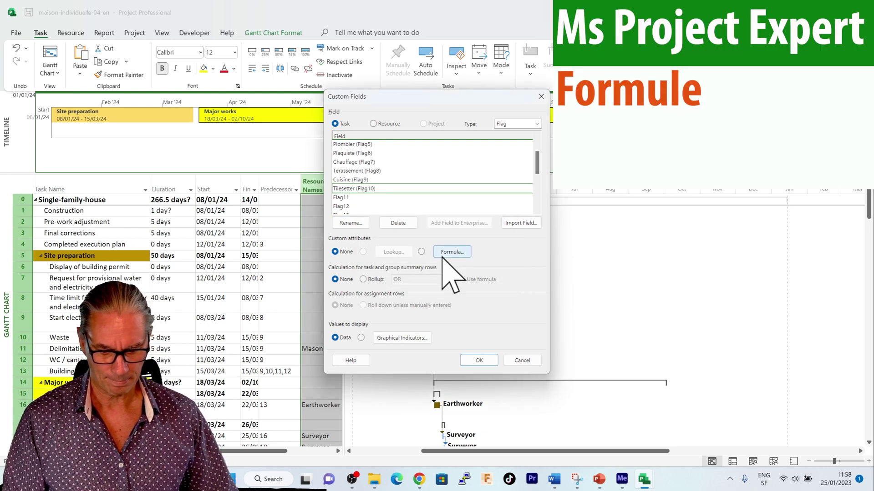
Give the Tilesetter flag the formula [Resource Group]="Tilesetter" and accept the calculated values
click(452, 251)
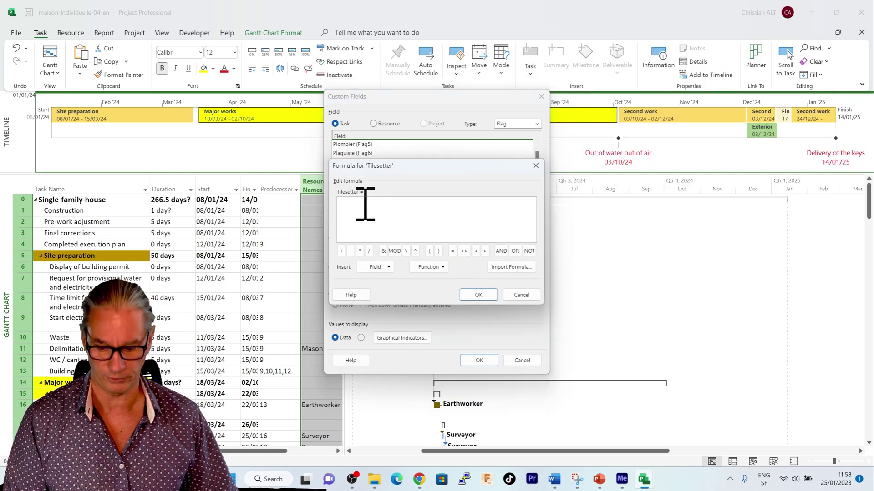
text([Resource Group]="Electricien")
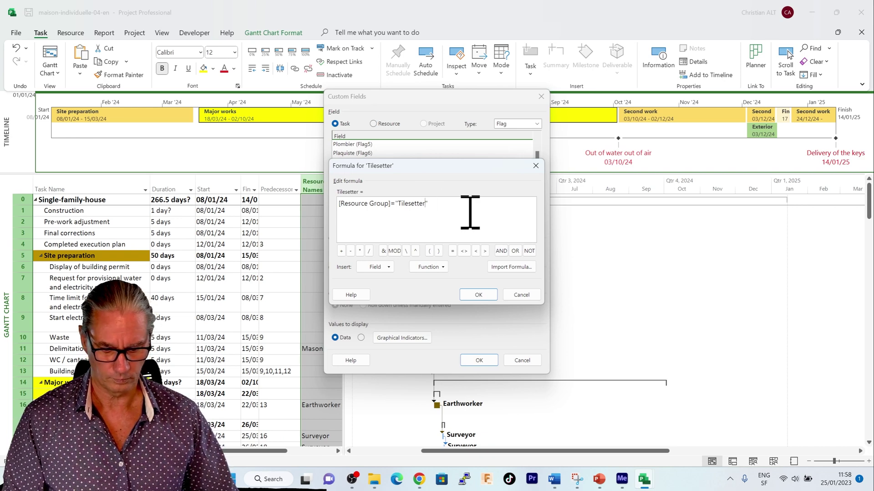
click(479, 295)
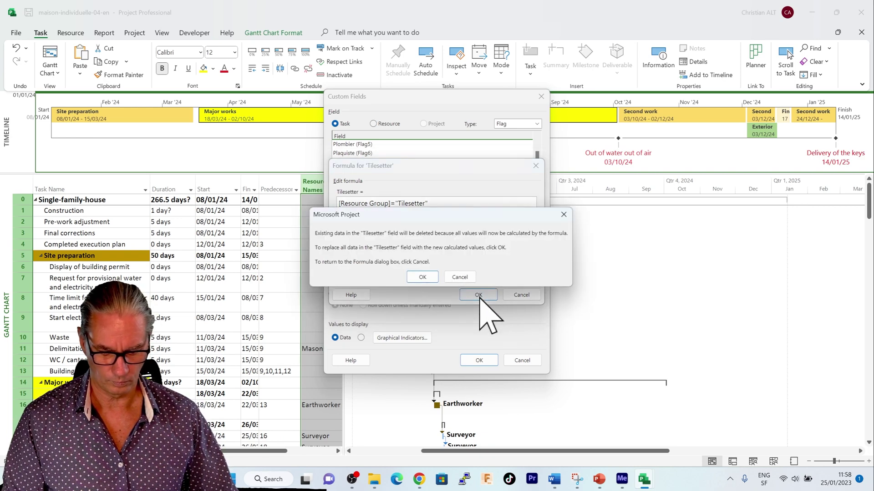
click(422, 277)
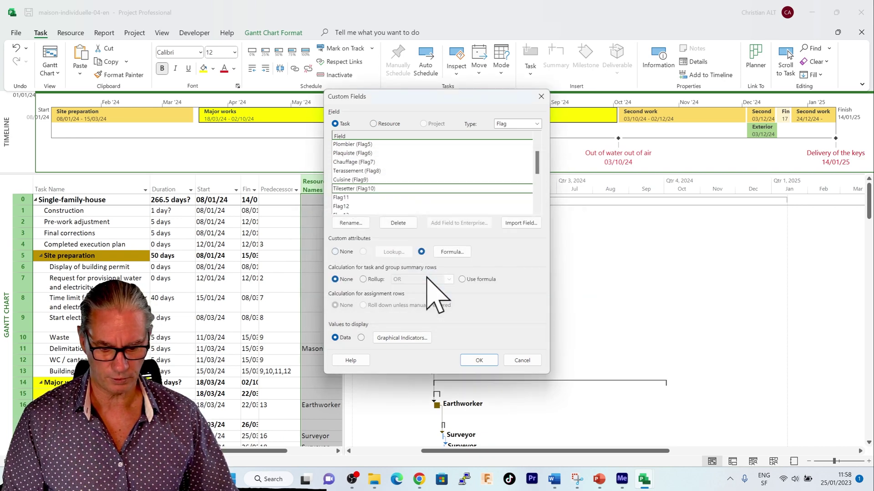
click(479, 360)
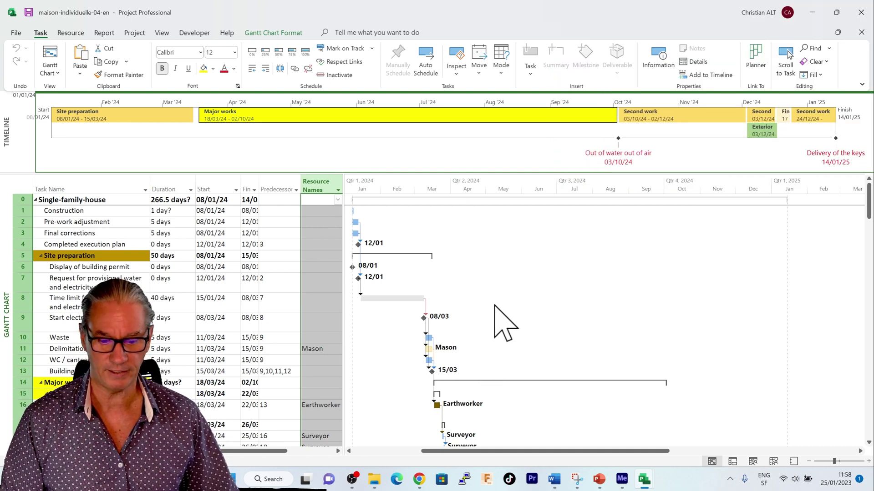
In Bar Styles, add a new style row named Tilesetter below the cuisine style
right_click(495, 306)
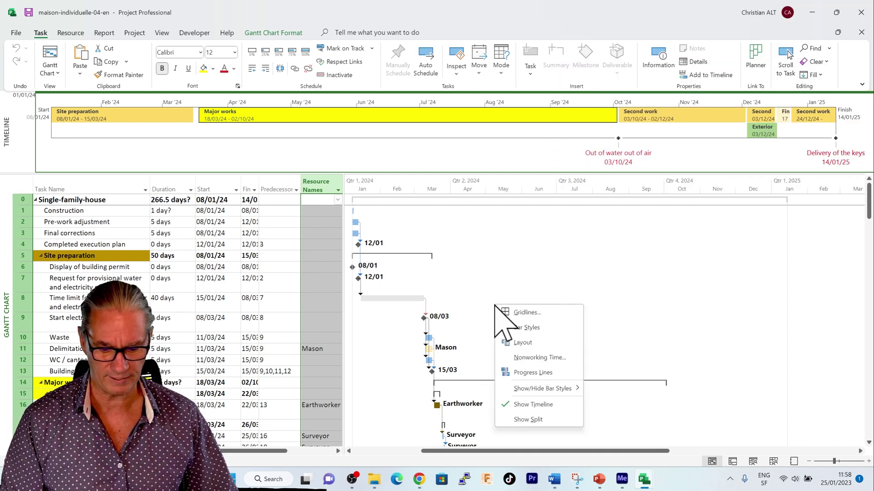
click(530, 328)
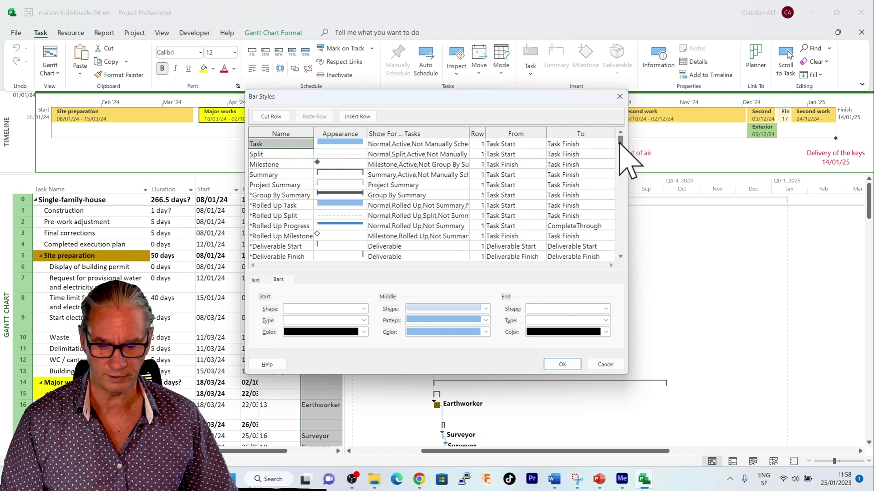
drag(620, 141, 620, 162)
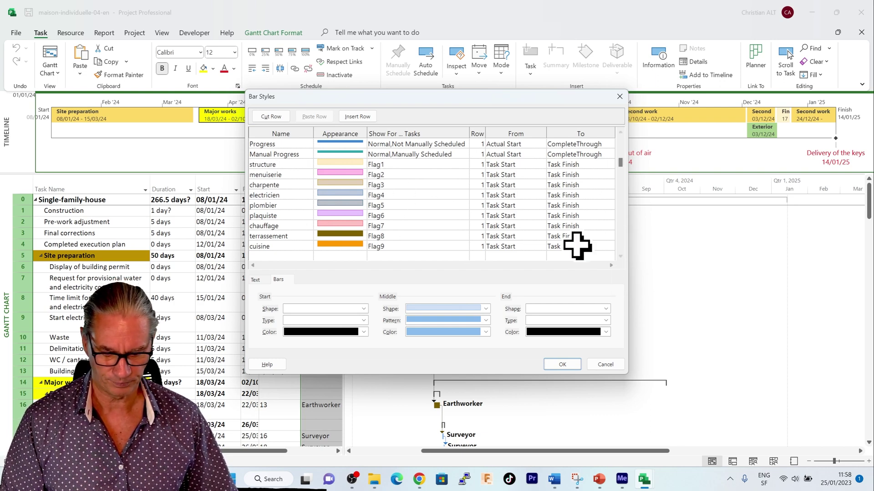
click(276, 256)
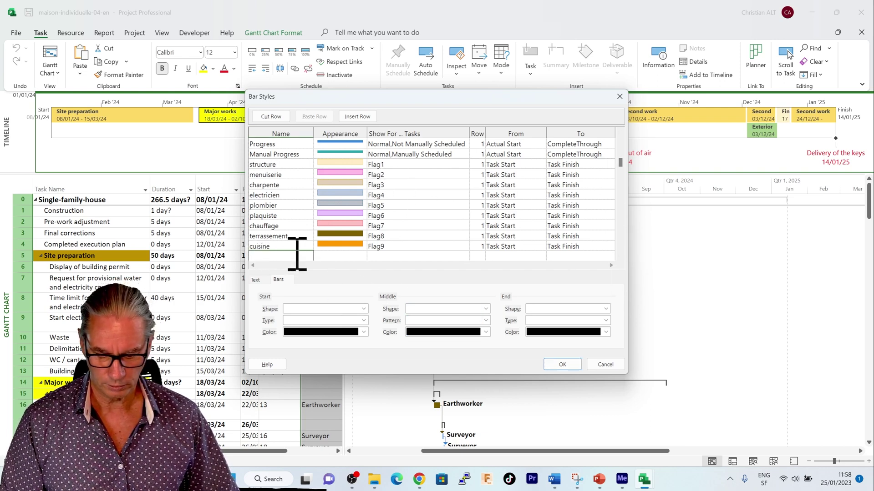
scroll(269, 214, down, 2)
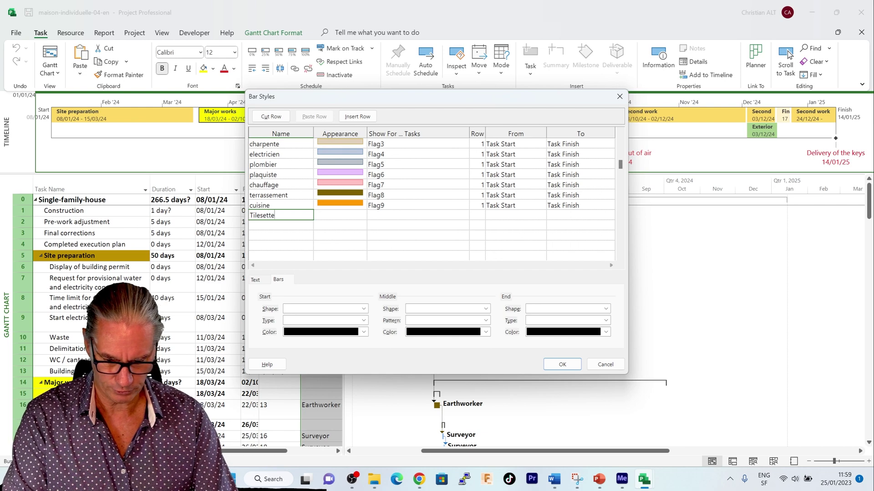
Give the Tilesetter bar style a dark orange-brown middle colour
click(346, 213)
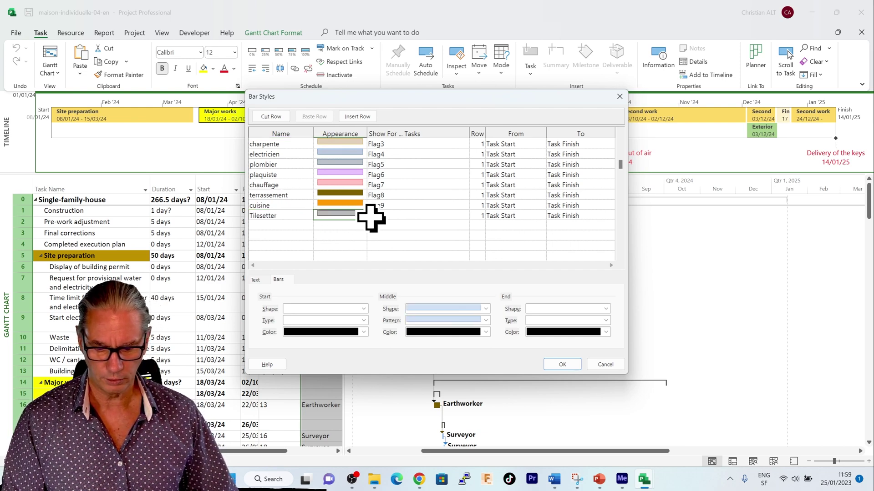
click(485, 332)
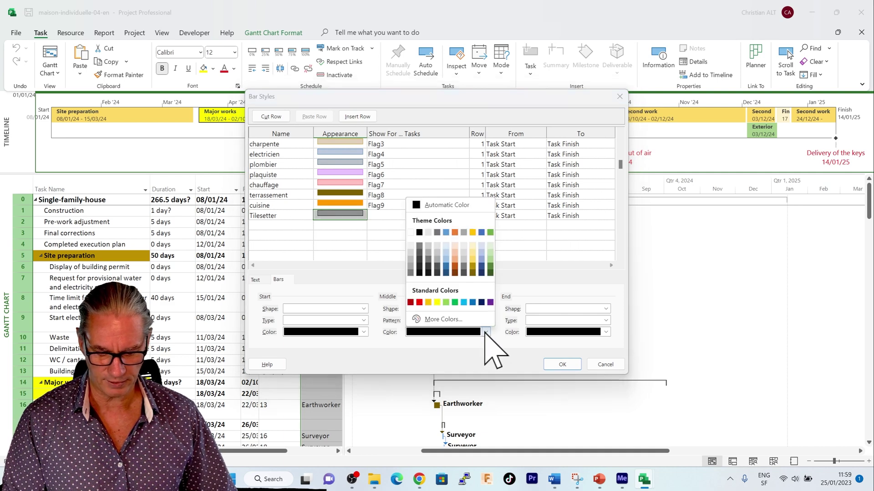
click(455, 269)
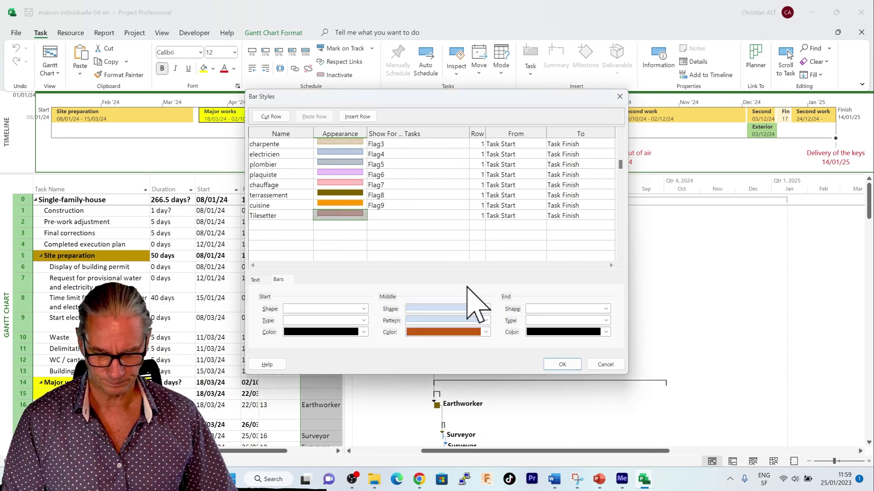
Make the Tilesetter bar style apply to Flag10 tasks and close Bar Styles
click(397, 209)
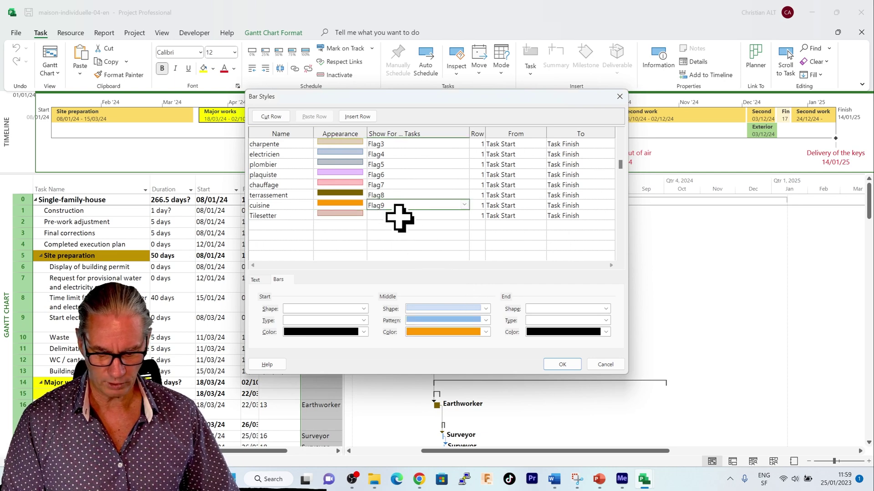
click(400, 217)
click(464, 215)
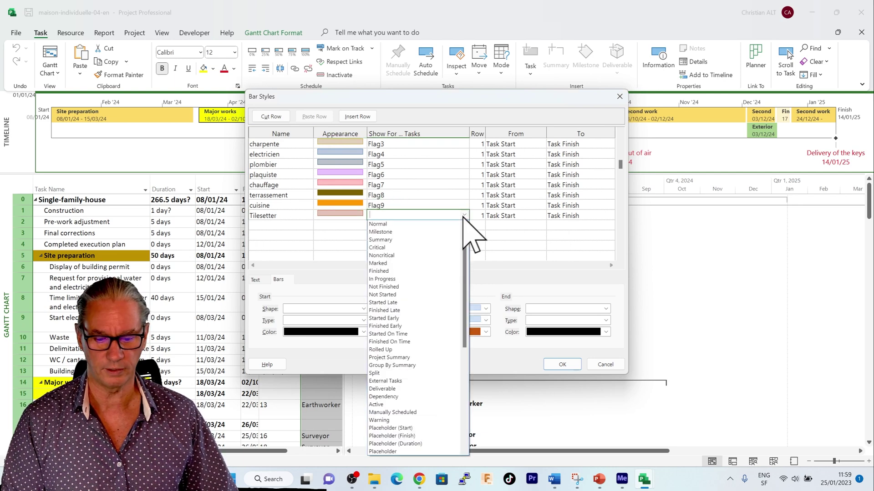
scroll(392, 355, down, 1)
scroll(399, 353, down, 6)
click(383, 428)
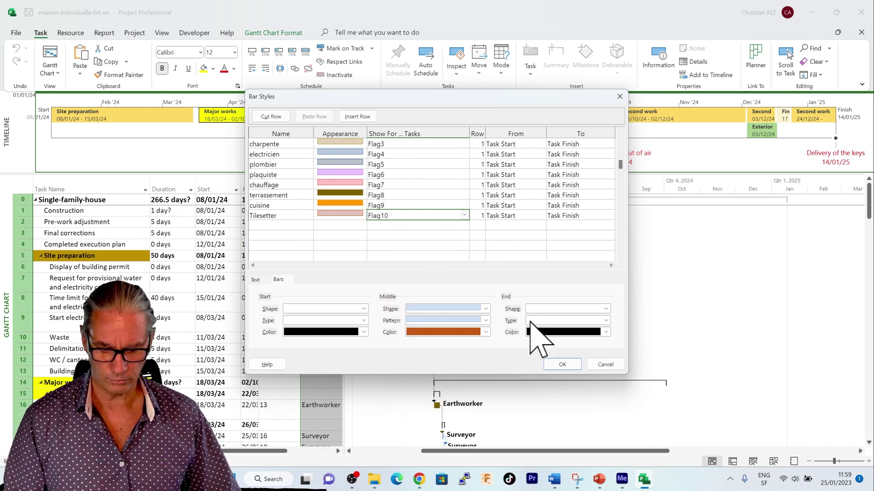
click(561, 365)
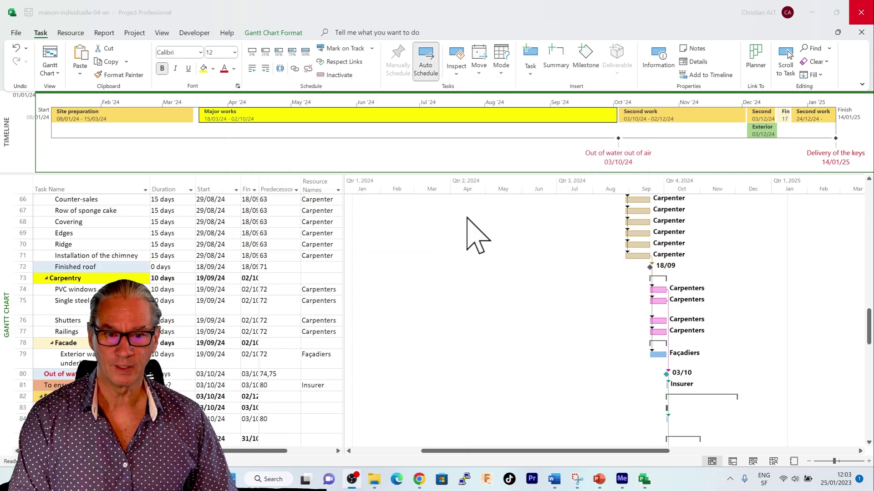
Scroll down to the Floors and Exterior terraces tasks and select task 117 Tile
scroll(477, 236, down, 6)
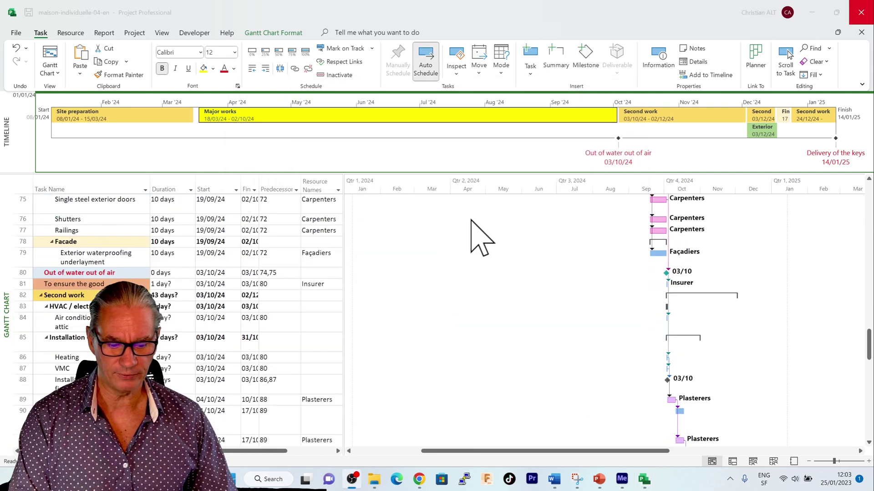
scroll(471, 223, down, 7)
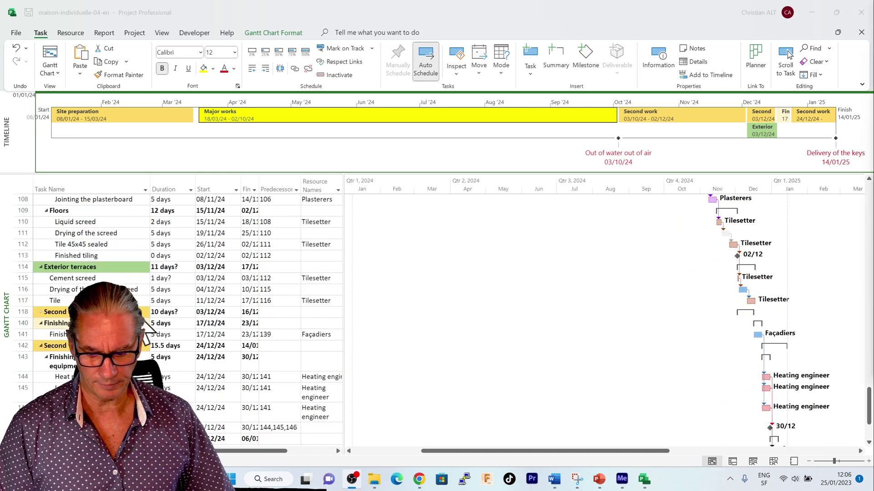
click(23, 301)
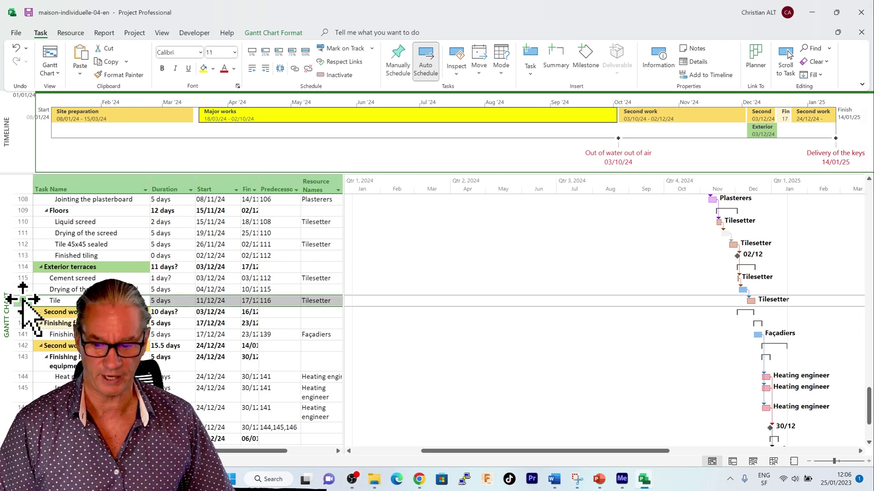
Insert a tile-gluing task above Tile with a 5d duration and predecessor 116
right_click(23, 301)
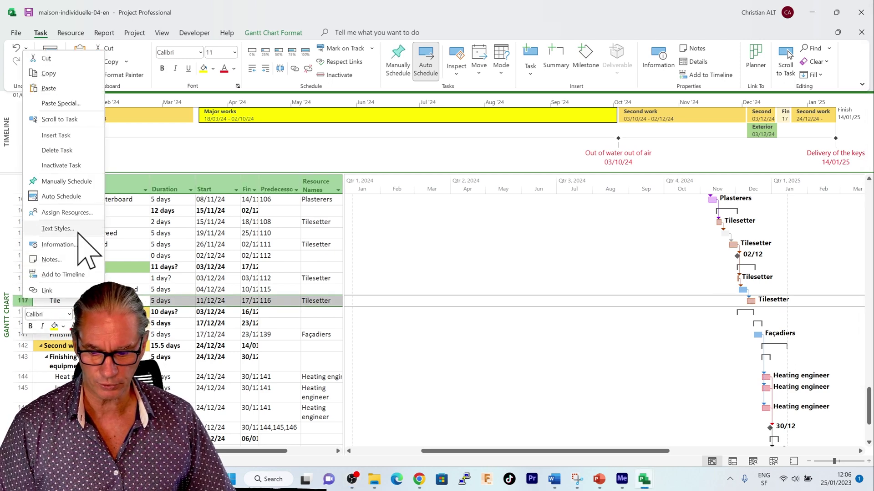
click(72, 136)
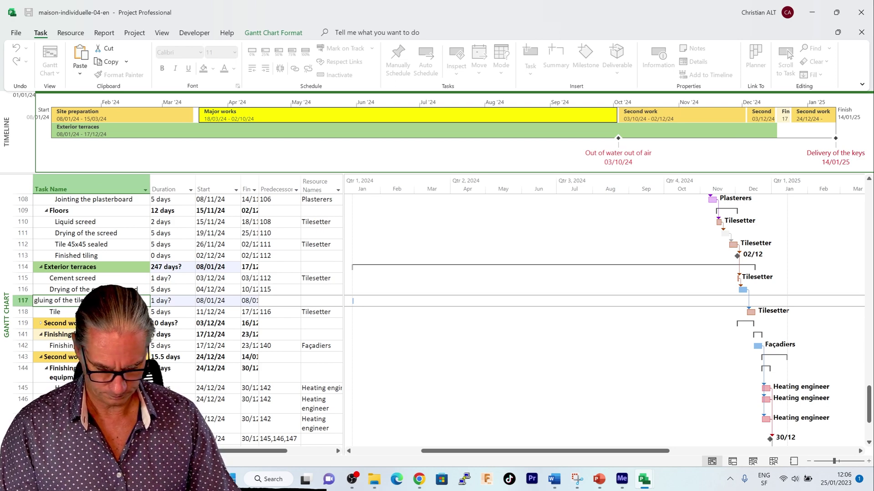
key(Return)
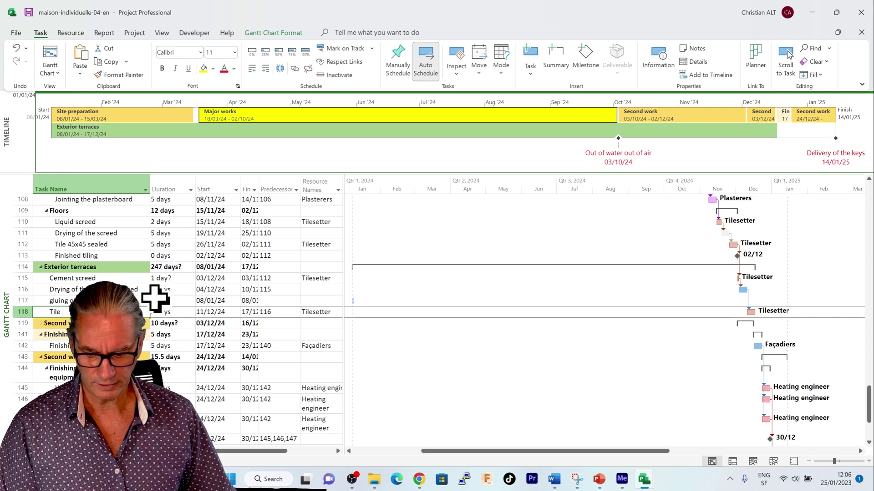
click(162, 304)
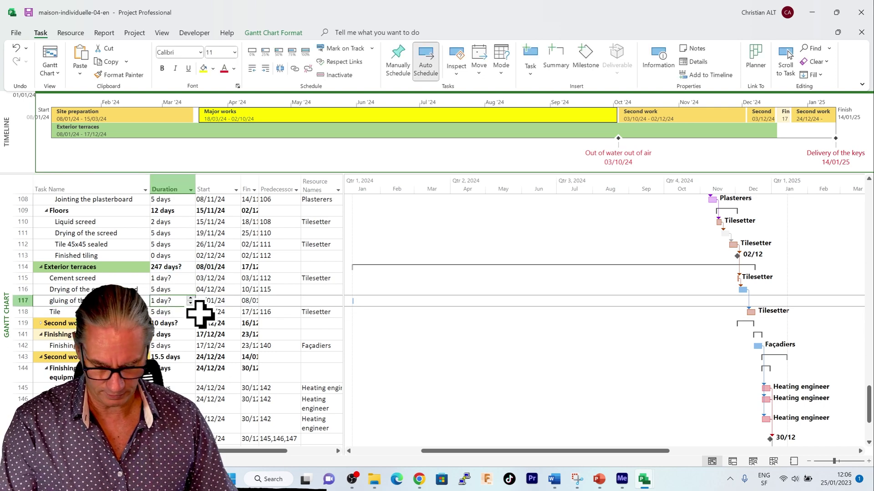
text(5d)
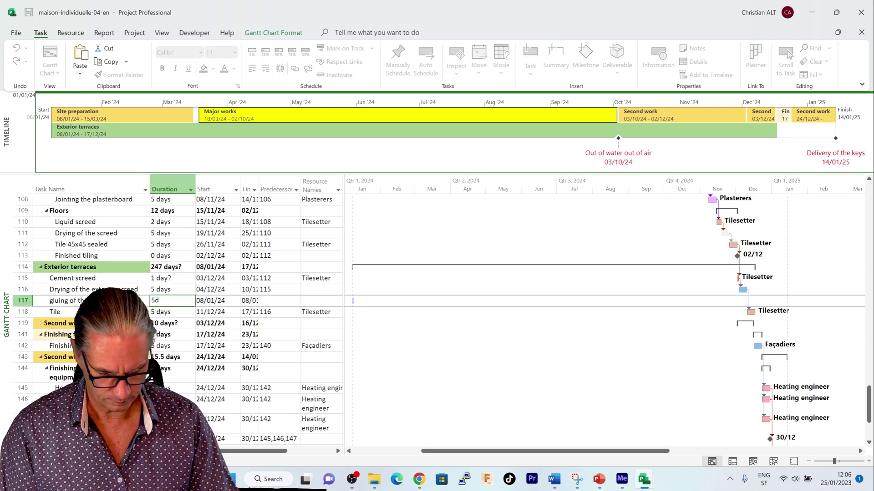
key(Return)
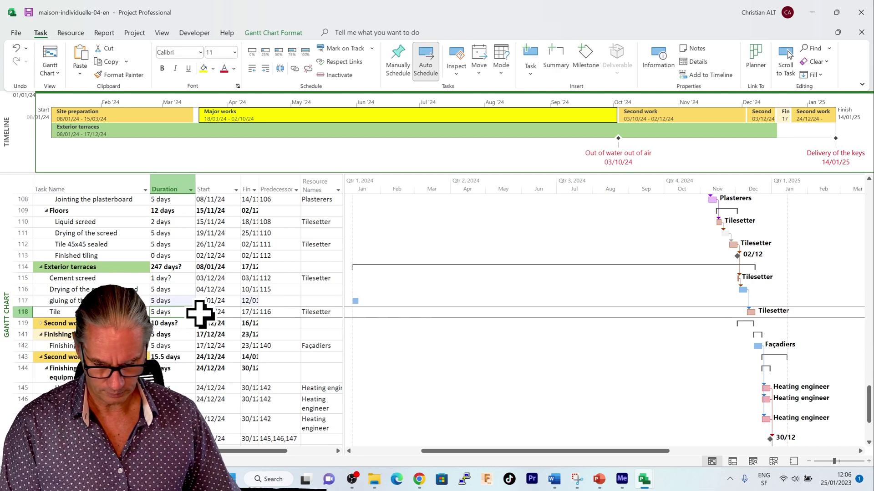
click(282, 301)
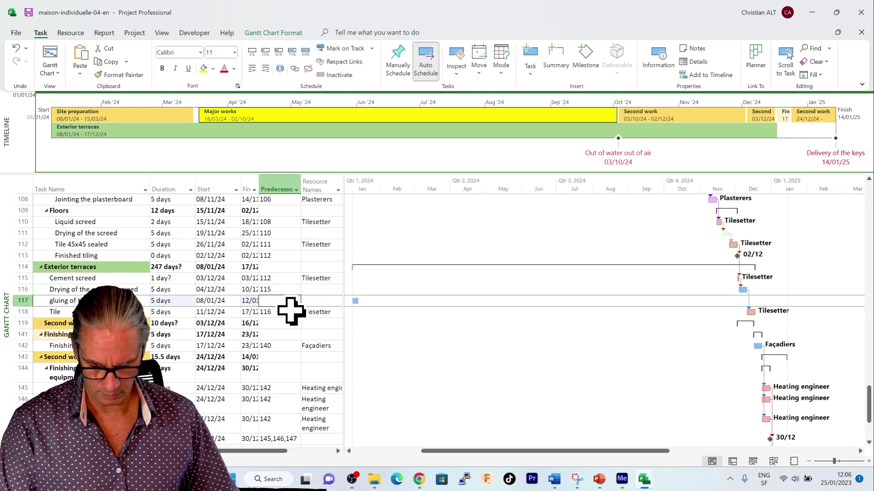
text(116)
key(Return)
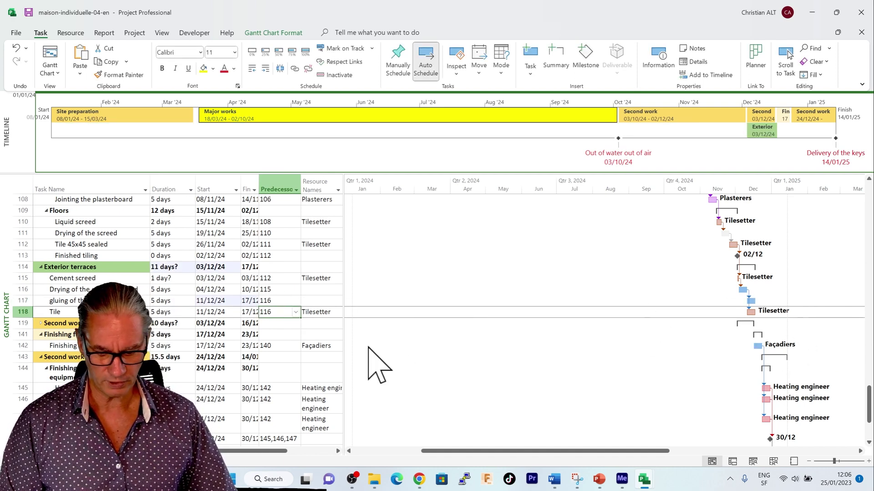
Assign Tilesetter as the resource of the new tile-gluing task
click(316, 301)
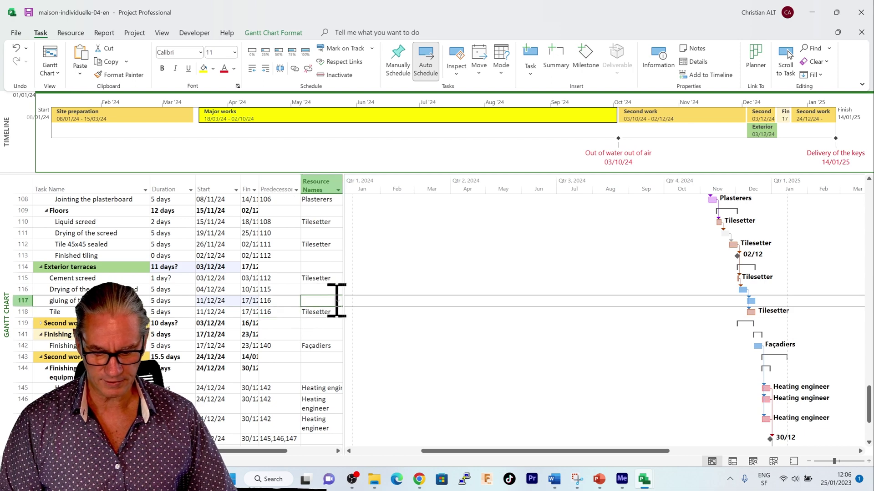
click(337, 301)
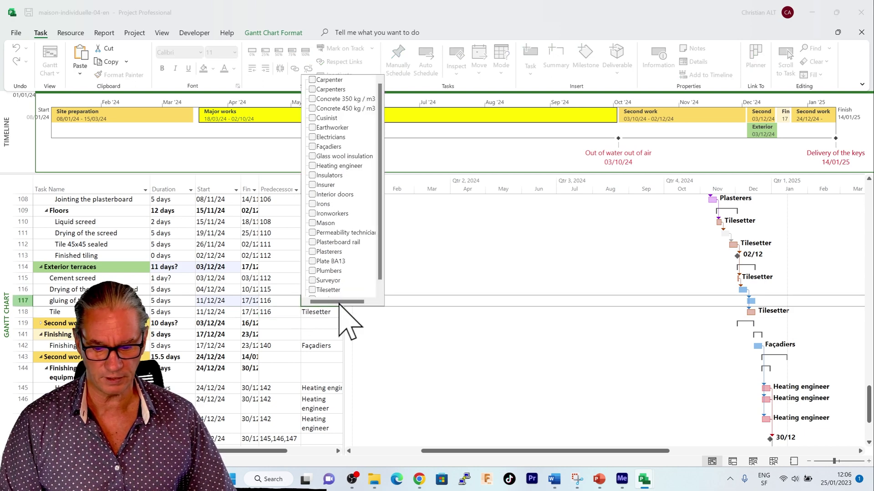
click(312, 290)
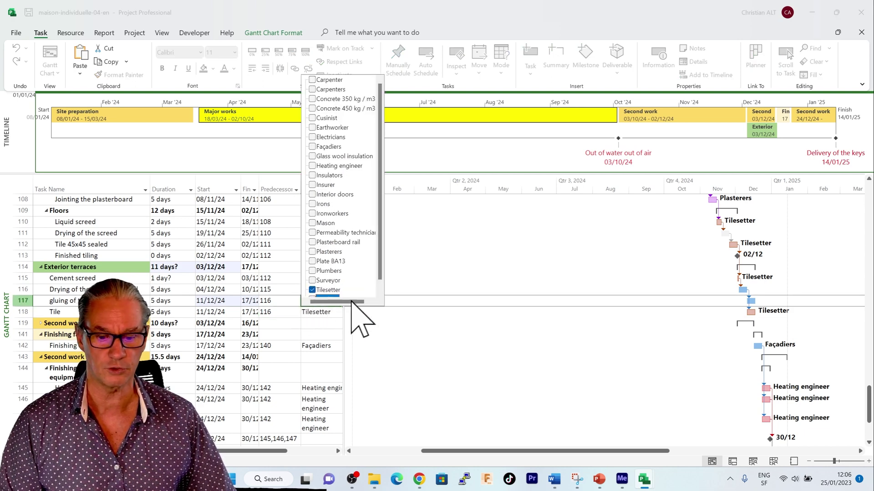
key(Return)
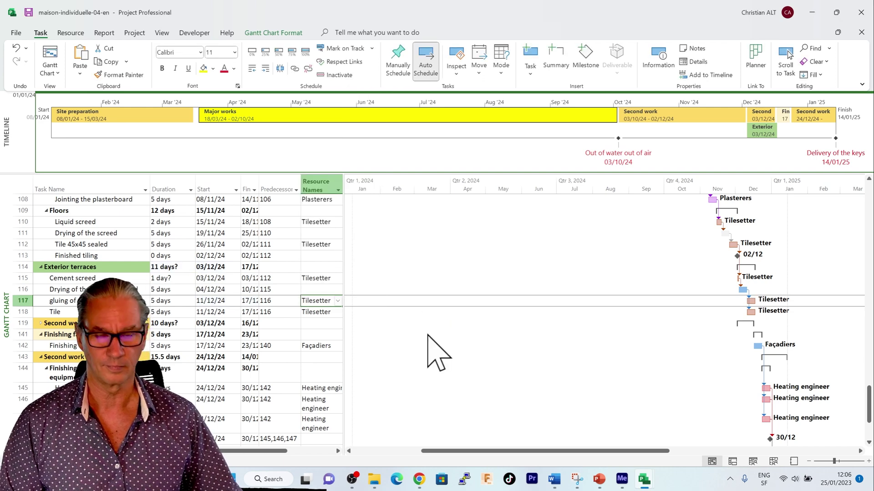